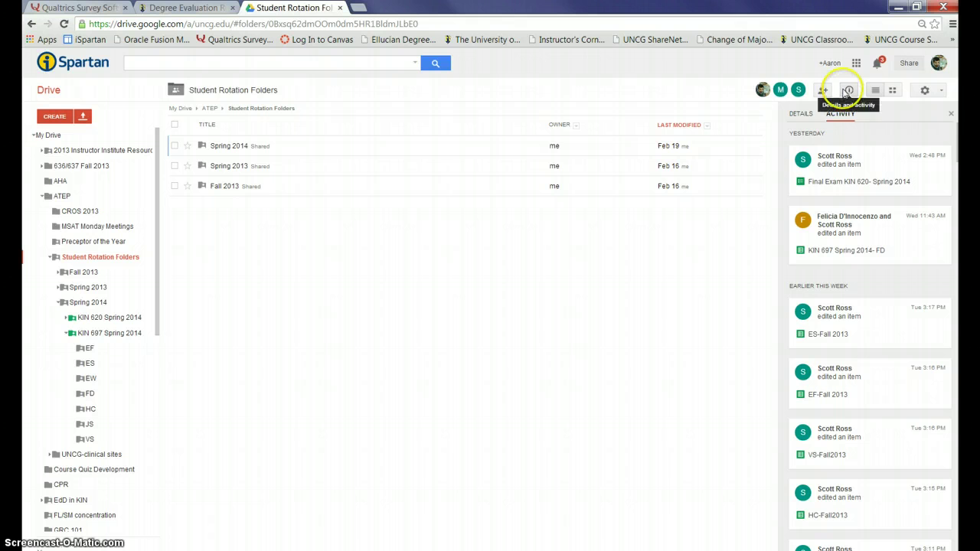
# Review the sharing details and the recent activity of the Student Rotation Folders folder.
pyautogui.click(849, 90)
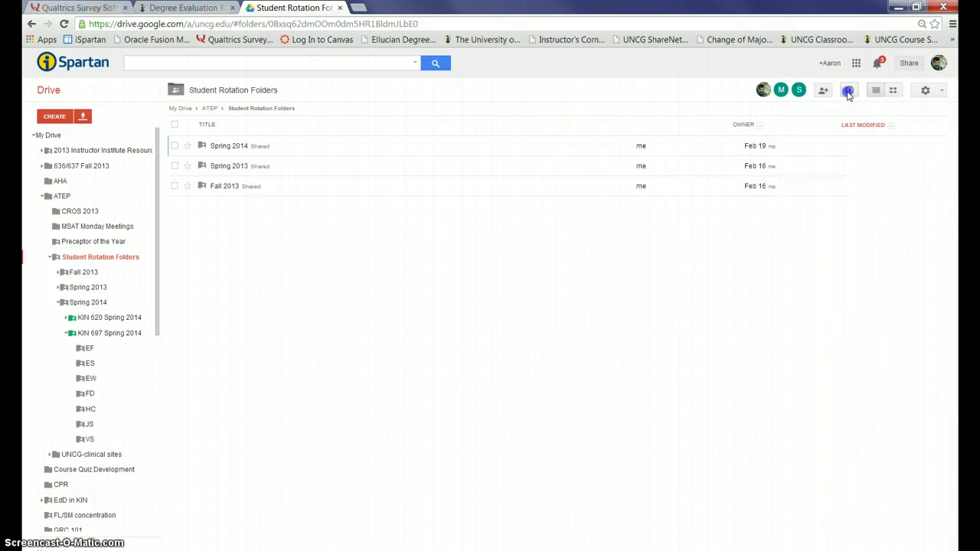
pyautogui.click(849, 92)
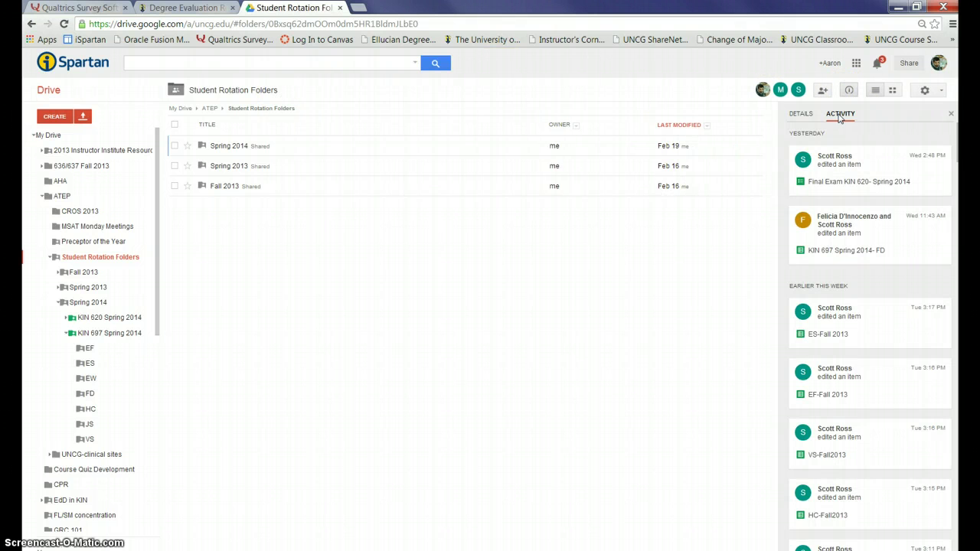
pyautogui.click(801, 116)
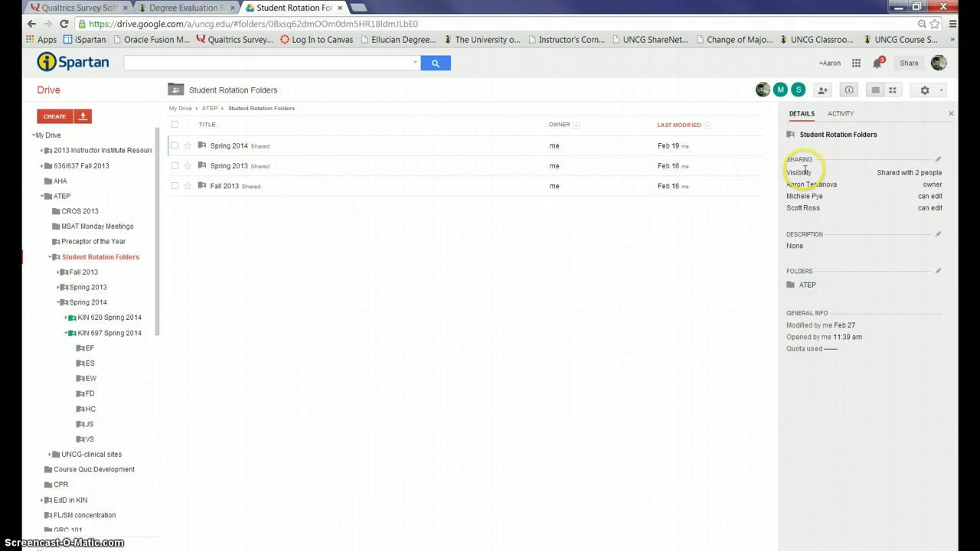
pyautogui.moveTo(881, 175); pyautogui.dragTo(943, 176)
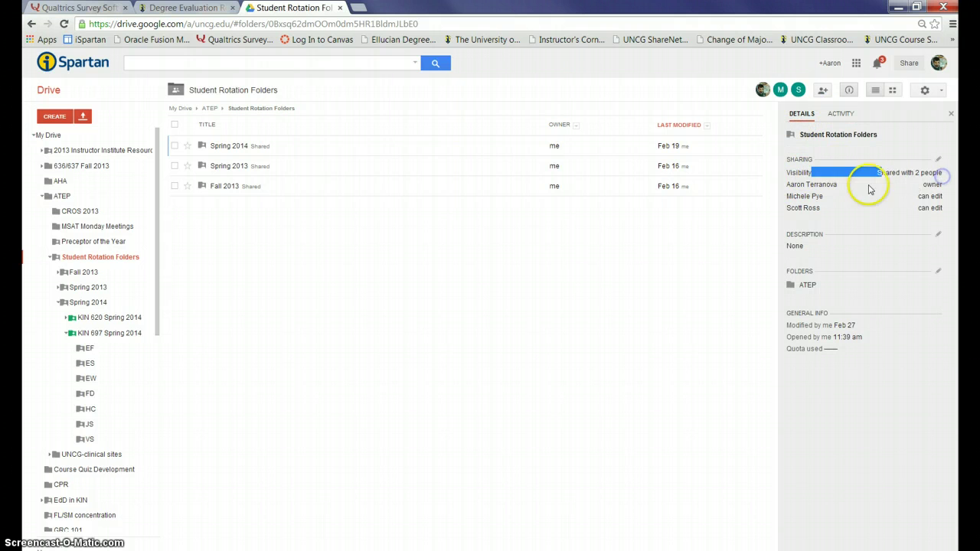
pyautogui.moveTo(819, 183); pyautogui.dragTo(884, 181)
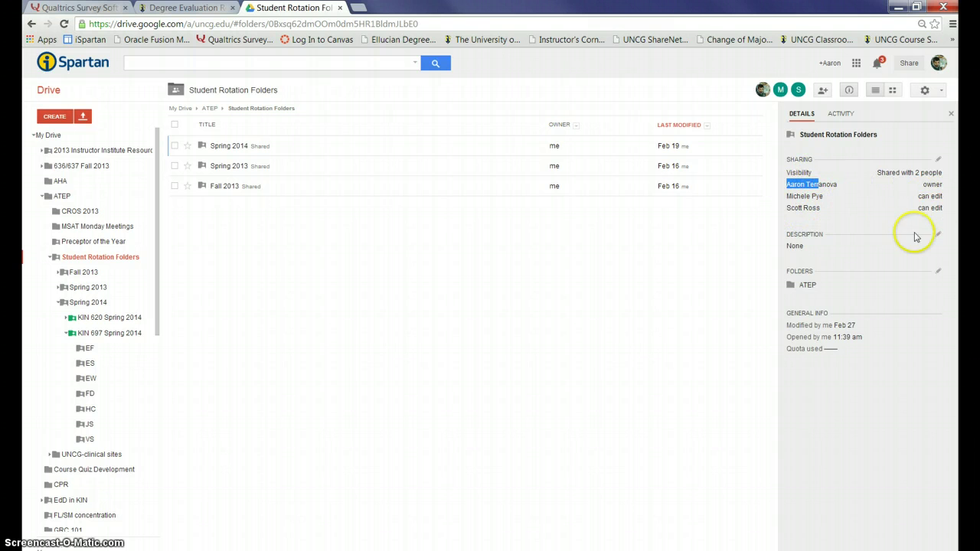
pyautogui.click(839, 114)
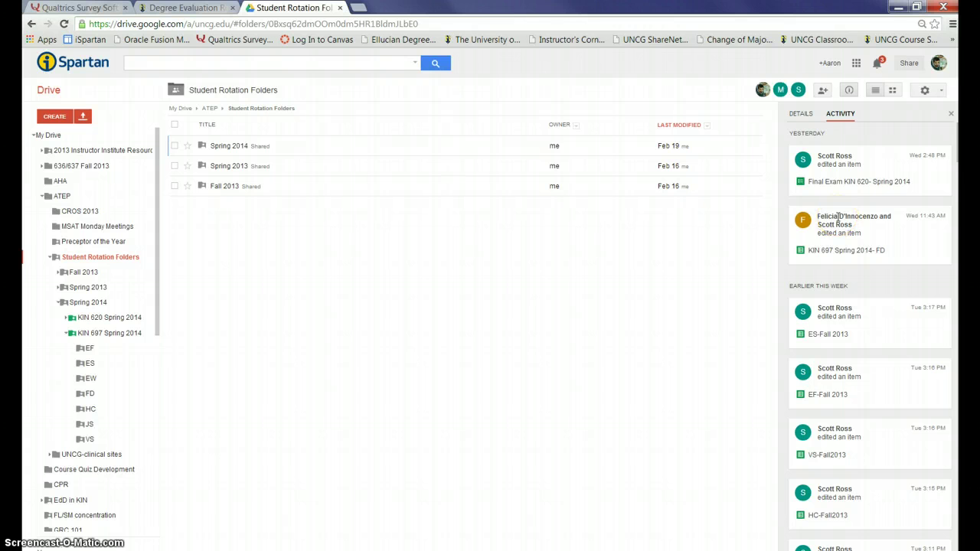
# Open the KIN 697 Spring 2014 folder and go into its VS subfolder.
pyautogui.click(85, 335)
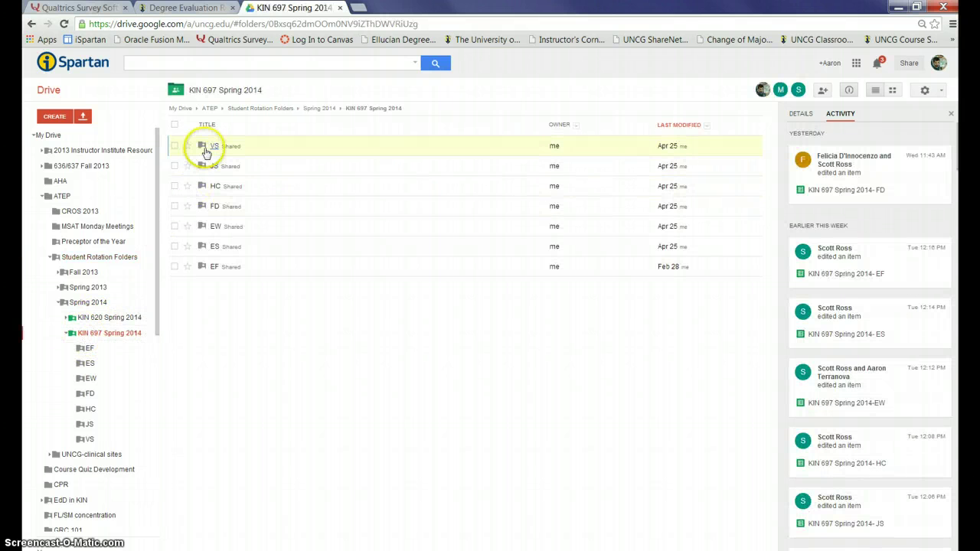
pyautogui.click(322, 377)
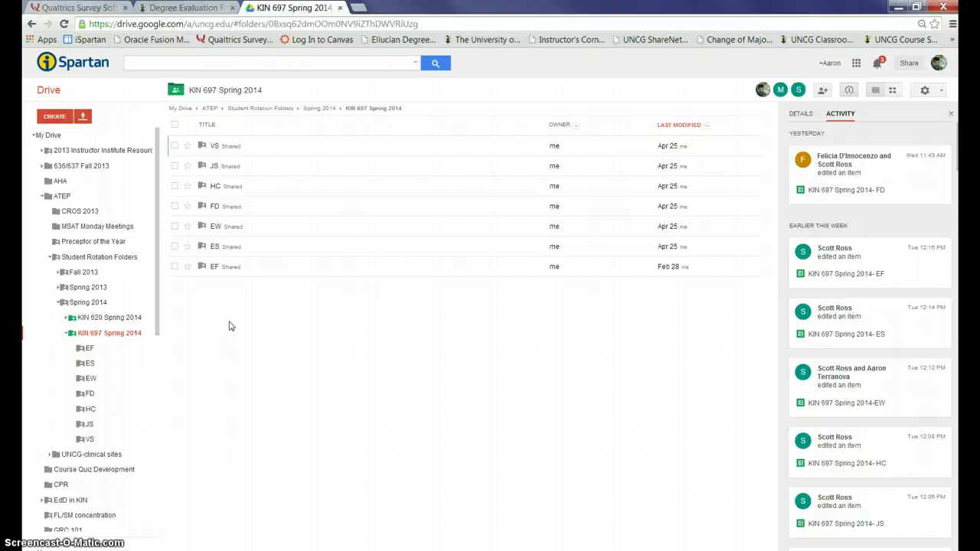
pyautogui.click(214, 148)
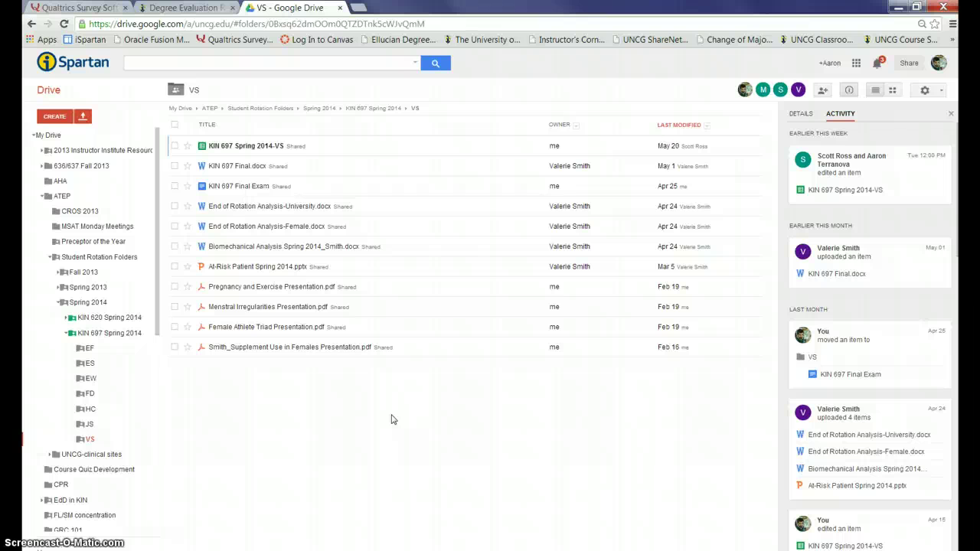
# Examine the types of files stored in the VS folder, including the Word, Google Docs, PowerPoint and PDF files.
pyautogui.click(323, 419)
pyautogui.click(339, 391)
pyautogui.click(198, 278)
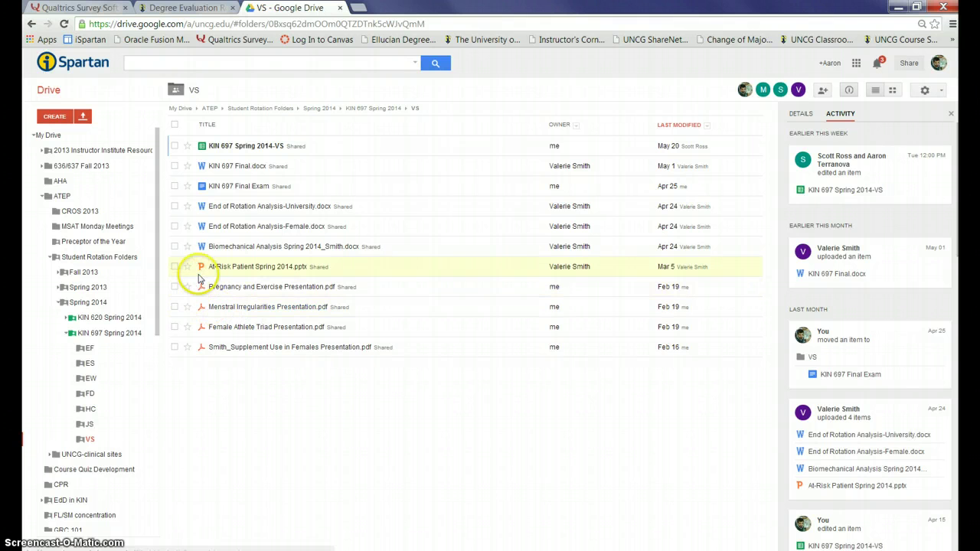
pyautogui.click(203, 230)
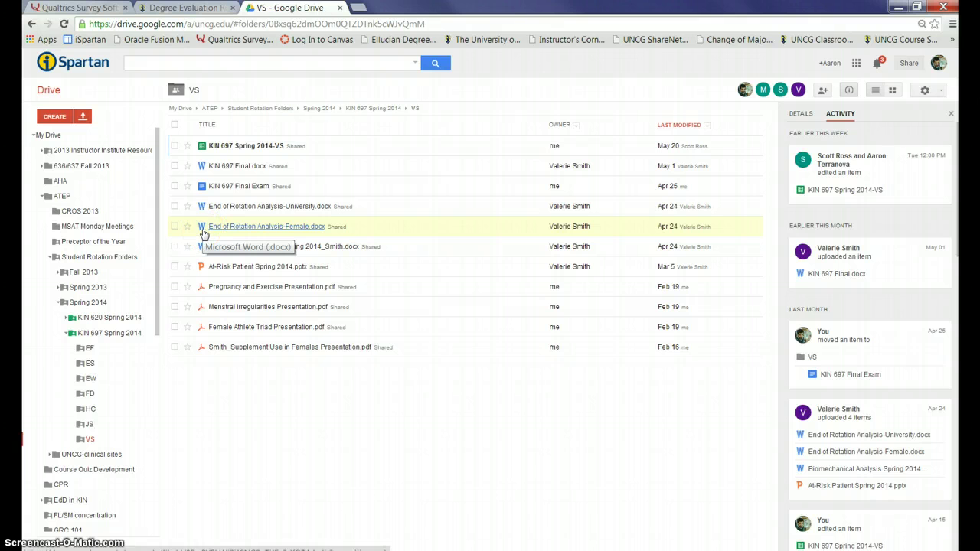
pyautogui.click(192, 187)
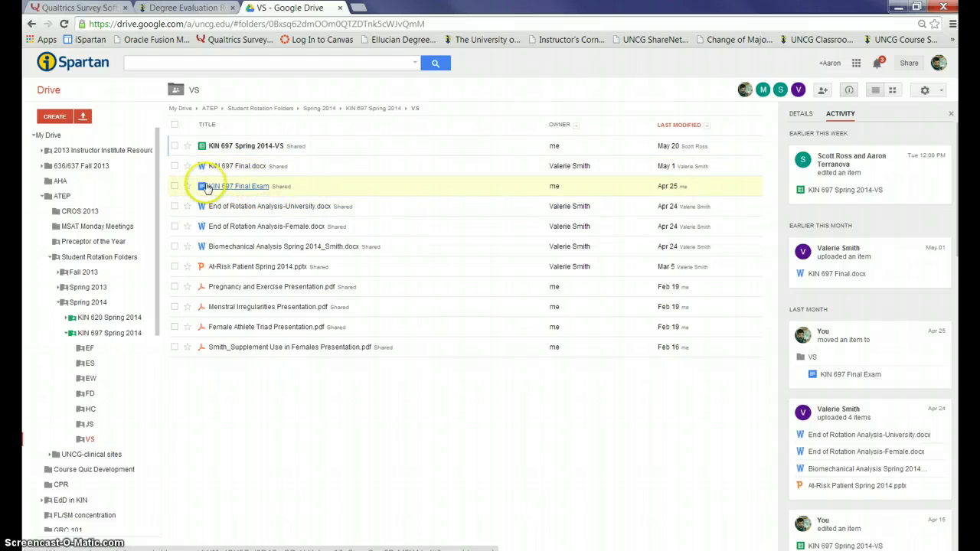
pyautogui.click(206, 211)
pyautogui.click(203, 228)
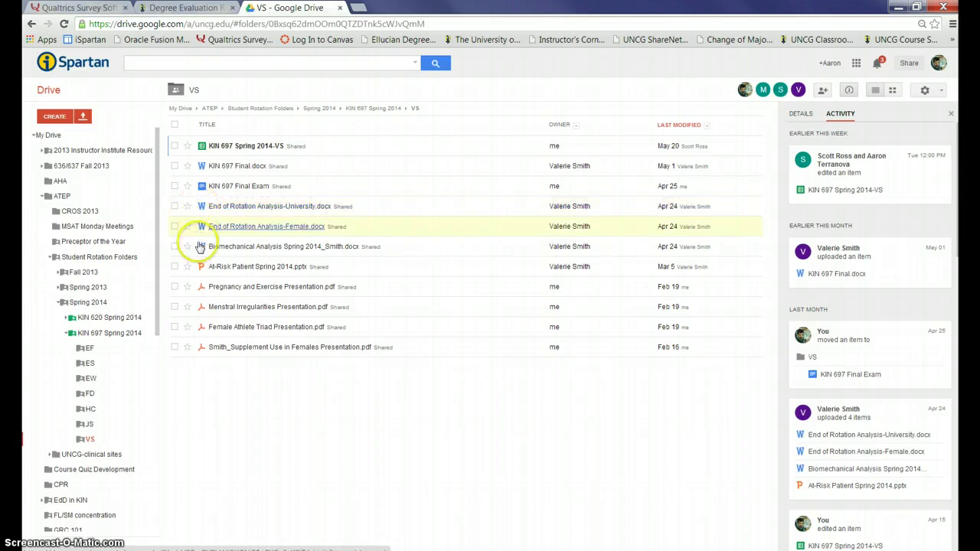
pyautogui.click(202, 270)
pyautogui.click(202, 249)
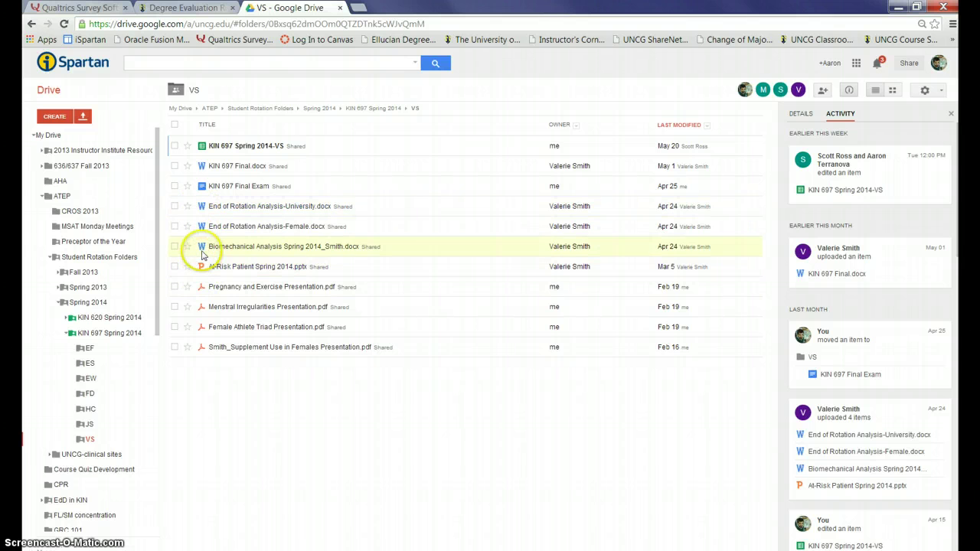
pyautogui.click(202, 268)
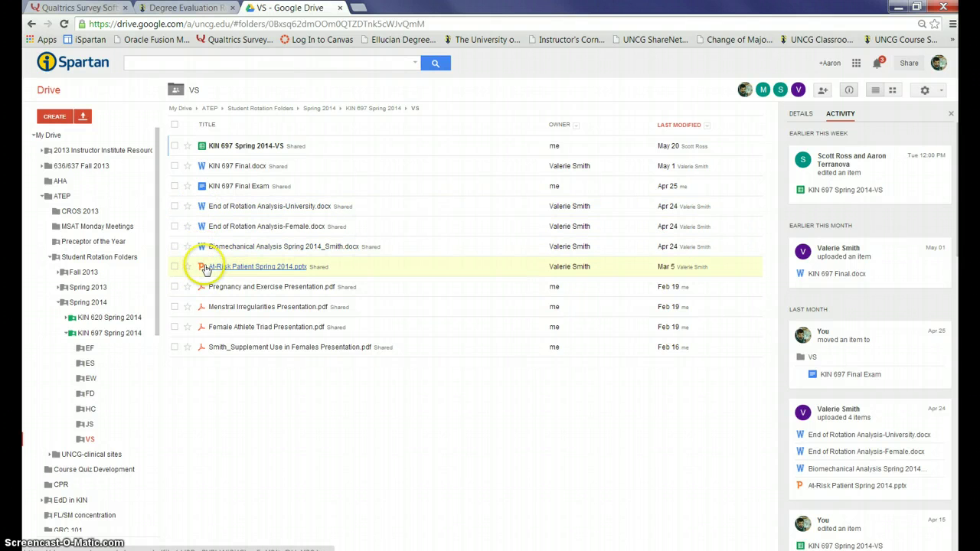
pyautogui.click(275, 246)
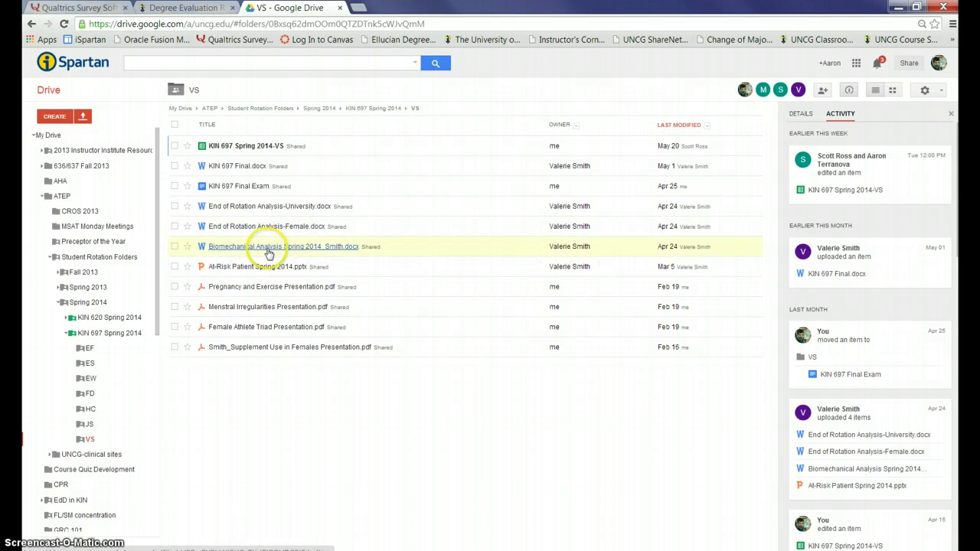
pyautogui.click(263, 267)
pyautogui.click(266, 285)
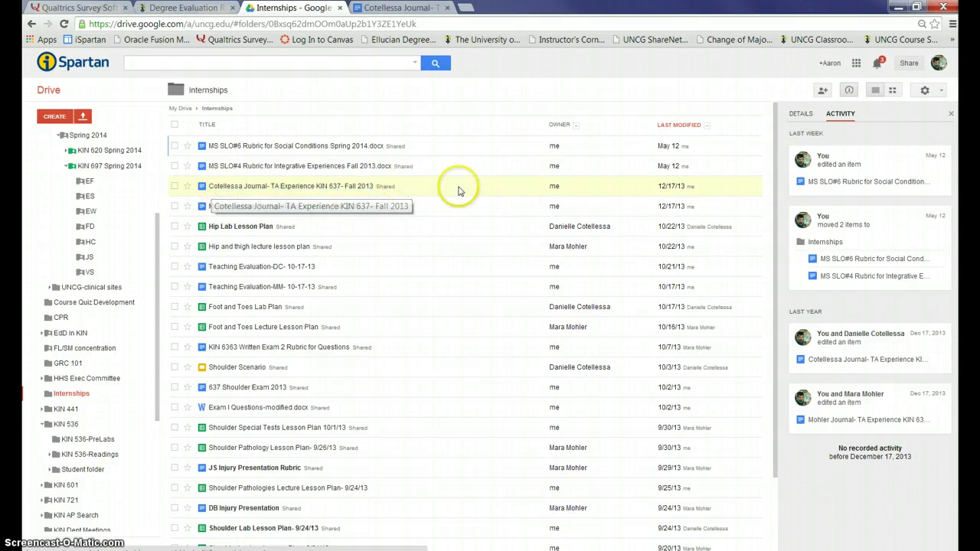
# Open the TA Experience KIN 637- Fall 2013 journal and look through its dated entries and margin comments.
pyautogui.moveTo(550, 189)
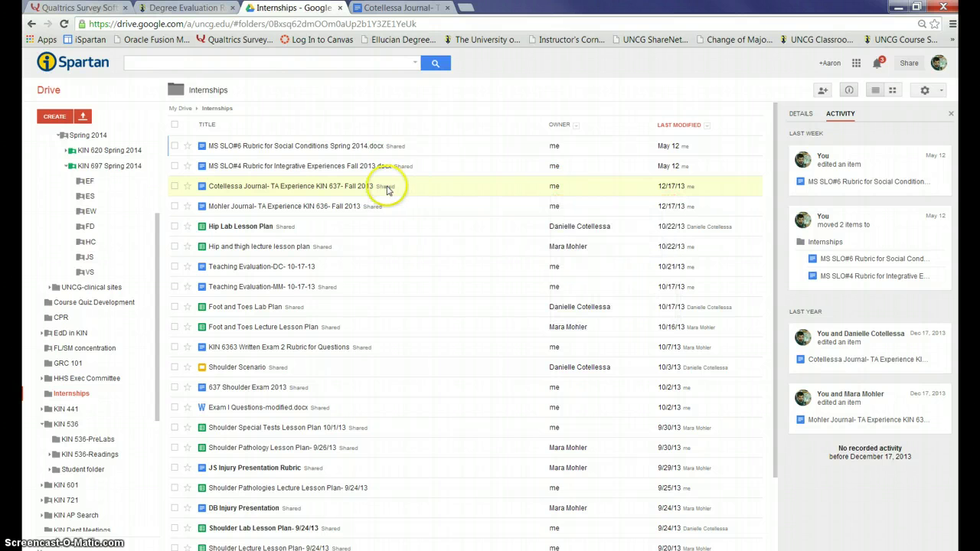
pyautogui.click(236, 191)
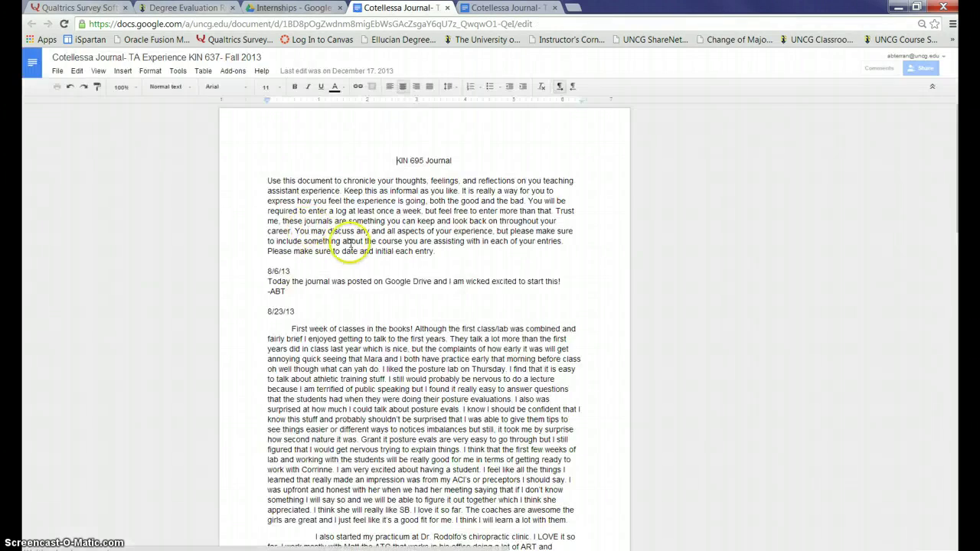
pyautogui.scroll(-15, 350, 244)
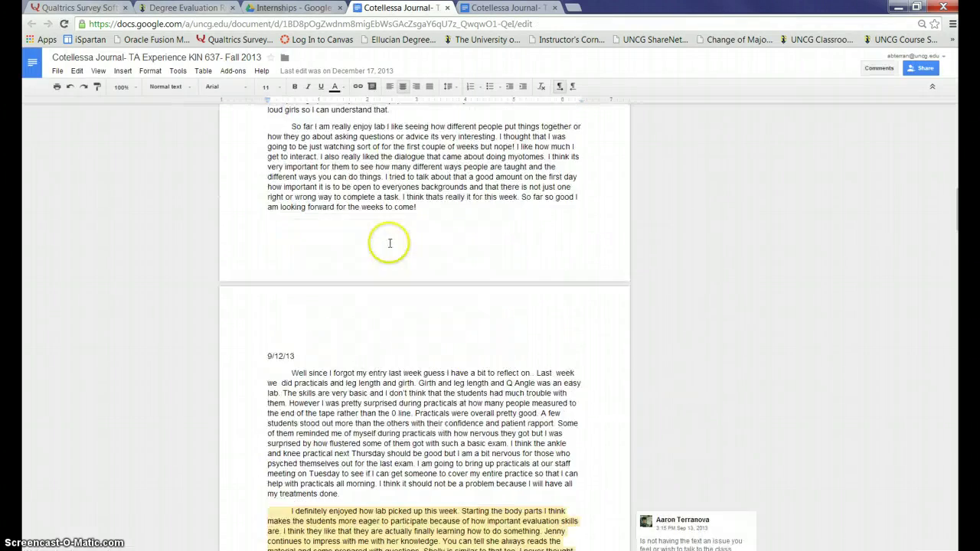
pyautogui.scroll(-15, 390, 244)
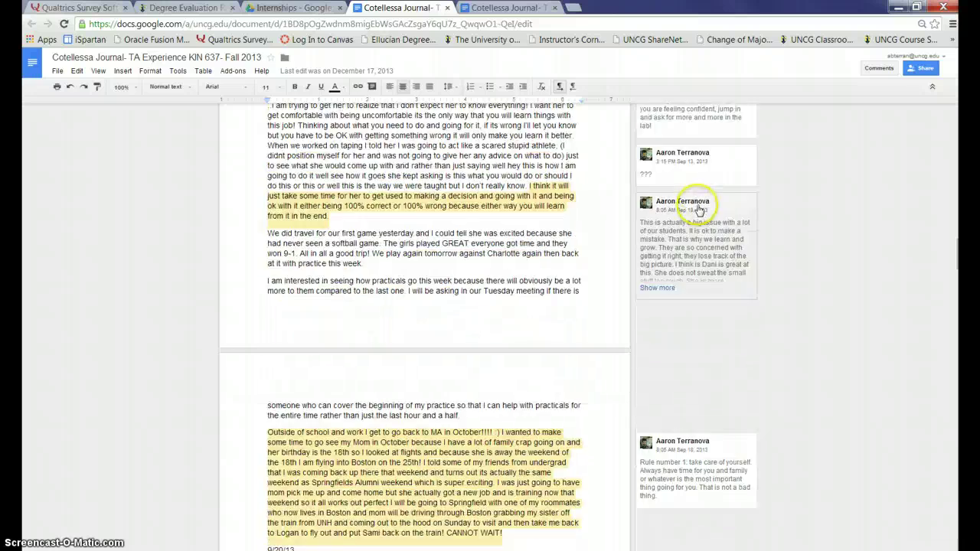
pyautogui.scroll(-15, 698, 210)
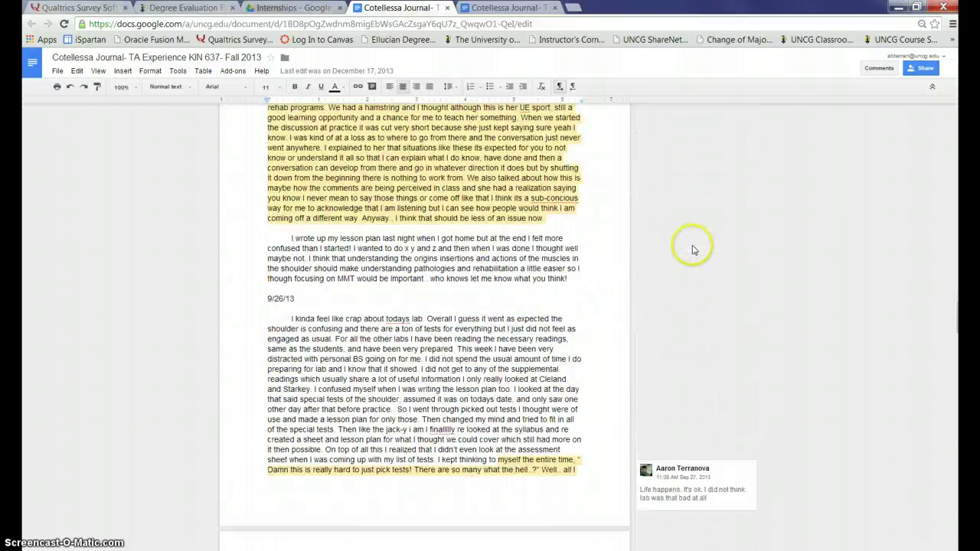
pyautogui.scroll(-15, 693, 250)
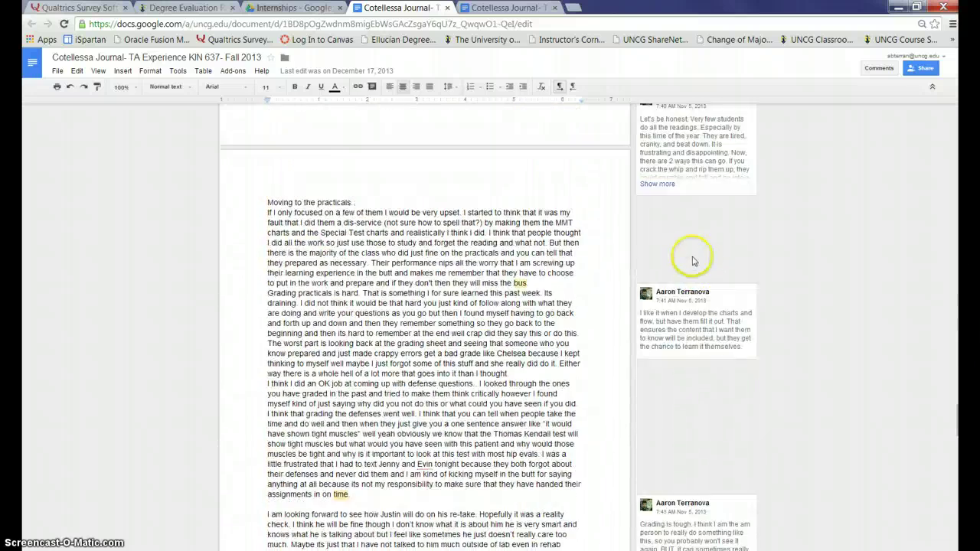
pyautogui.scroll(-15, 693, 261)
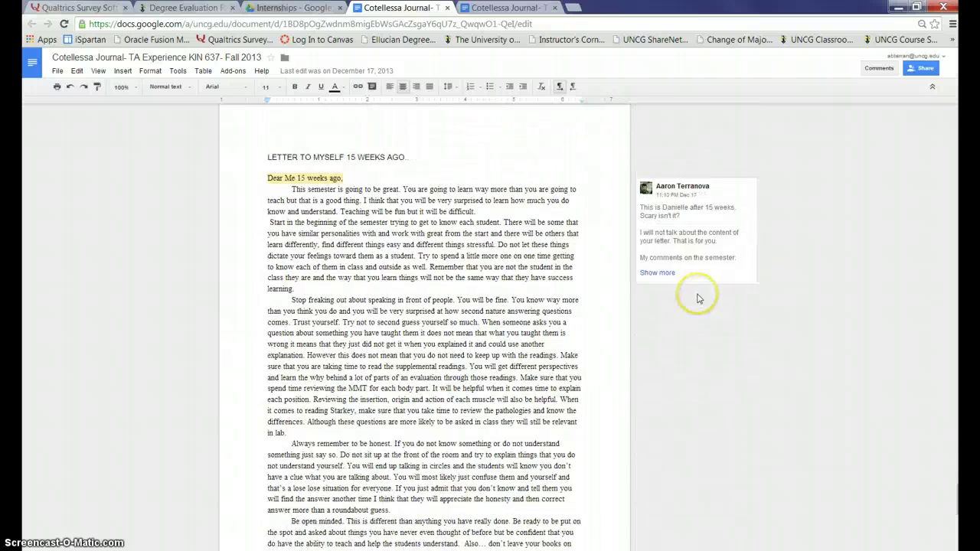
pyautogui.scroll(15, 698, 299)
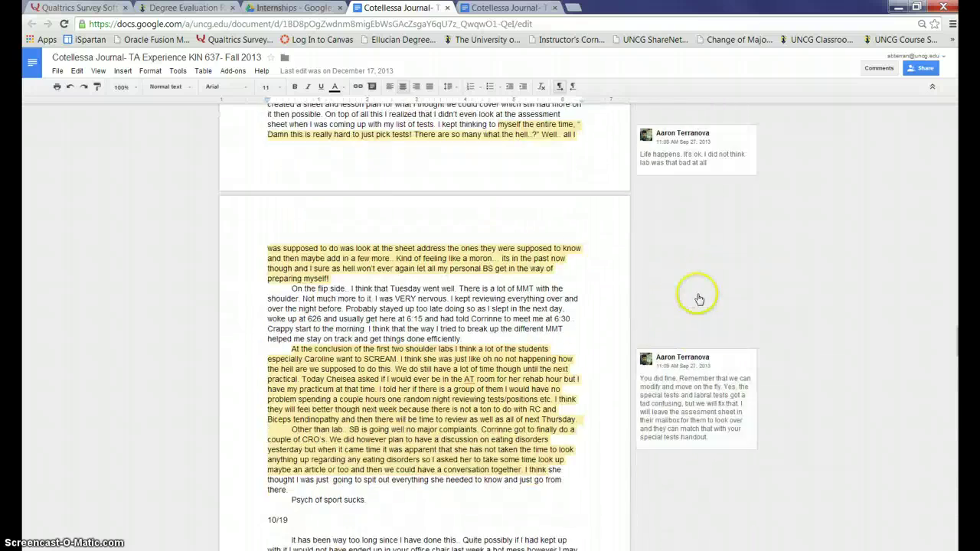
pyautogui.scroll(15, 698, 299)
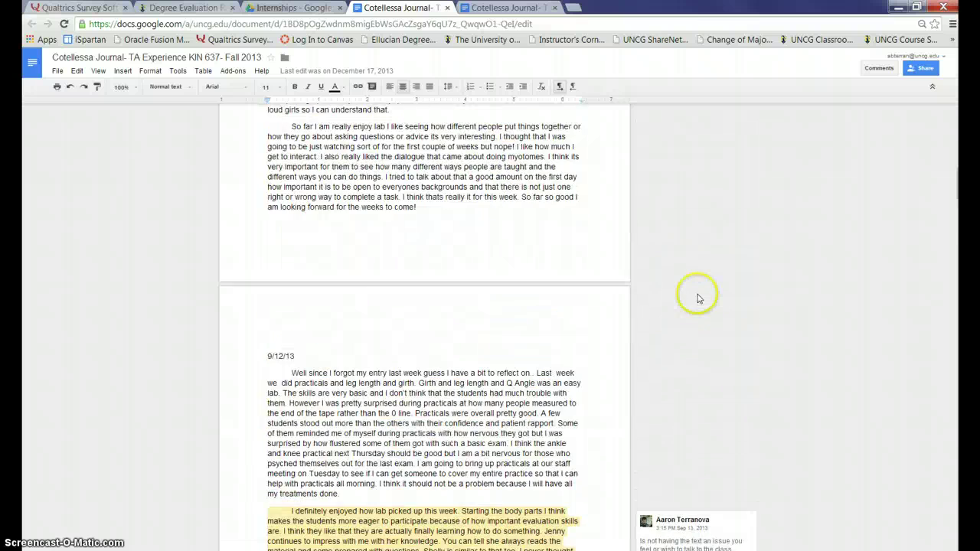
pyautogui.scroll(5, 697, 297)
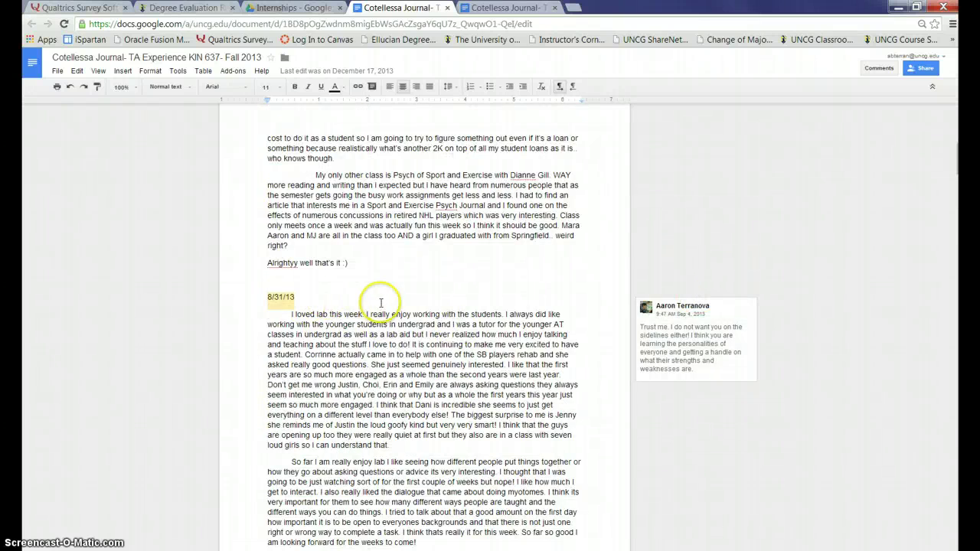
pyautogui.scroll(10, 381, 302)
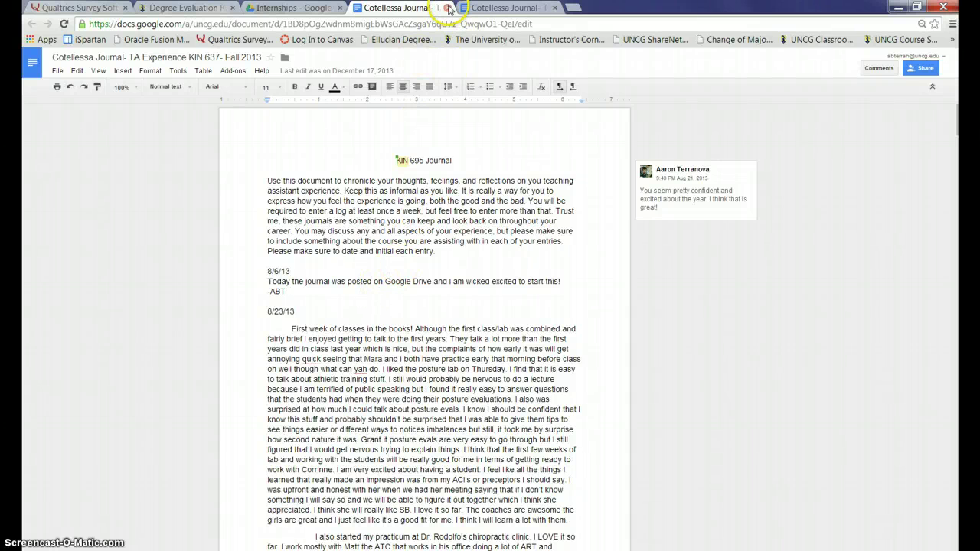
pyautogui.click(449, 9)
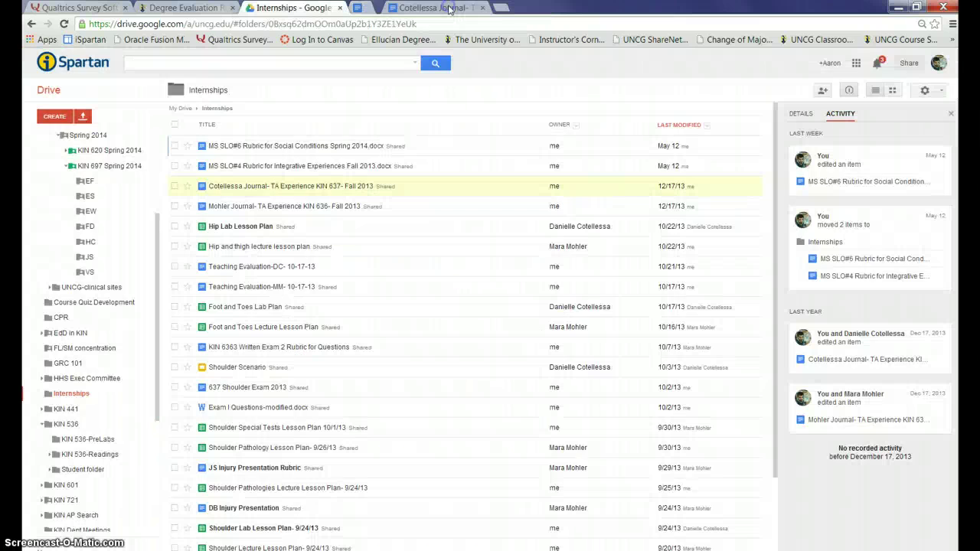
# View the Track Changes add-on options in the remaining open copy of the journal, and close that document.
pyautogui.click(447, 8)
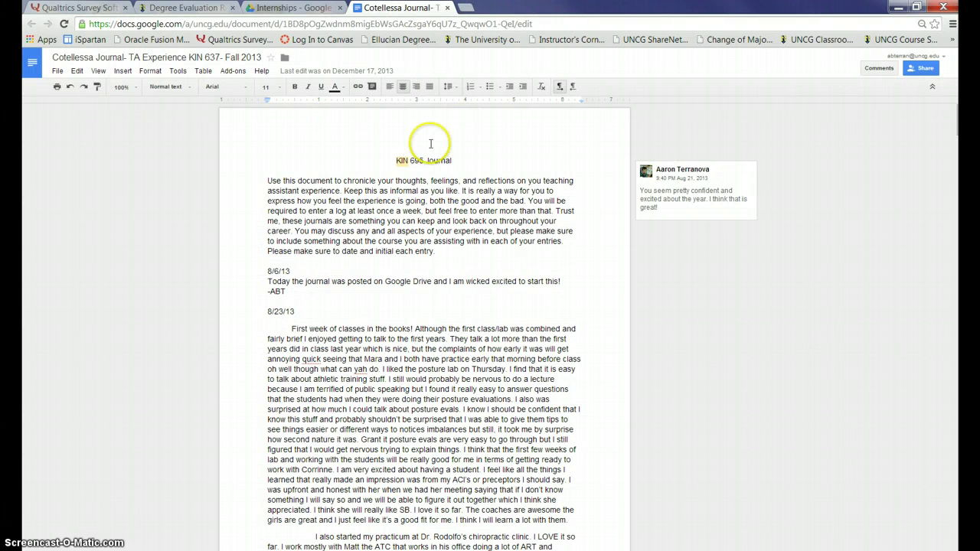
pyautogui.click(235, 71)
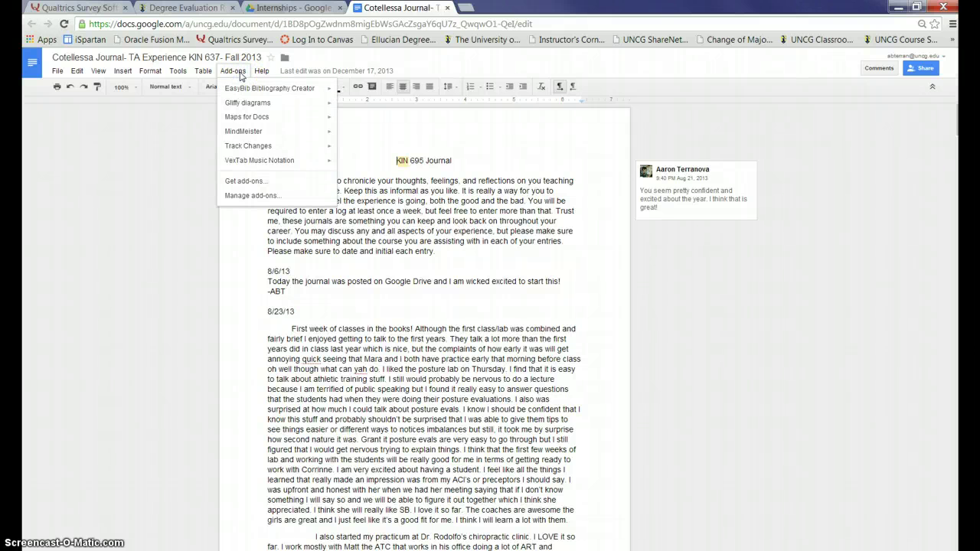
pyautogui.moveTo(249, 147)
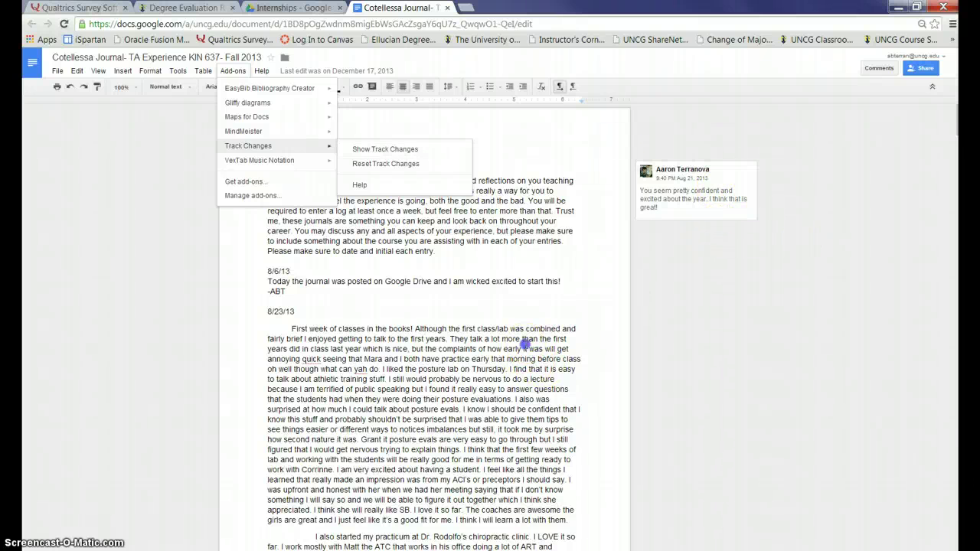
pyautogui.click(525, 341)
pyautogui.click(447, 8)
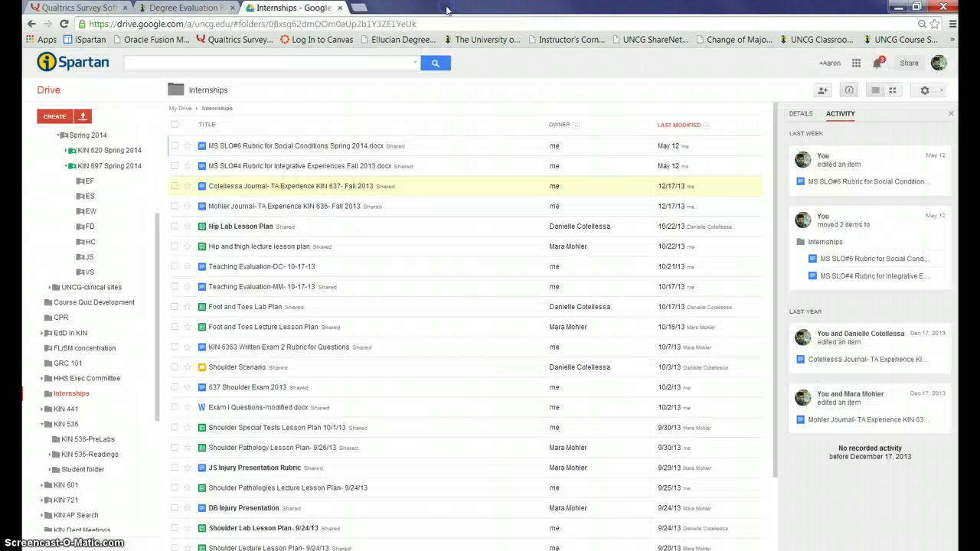